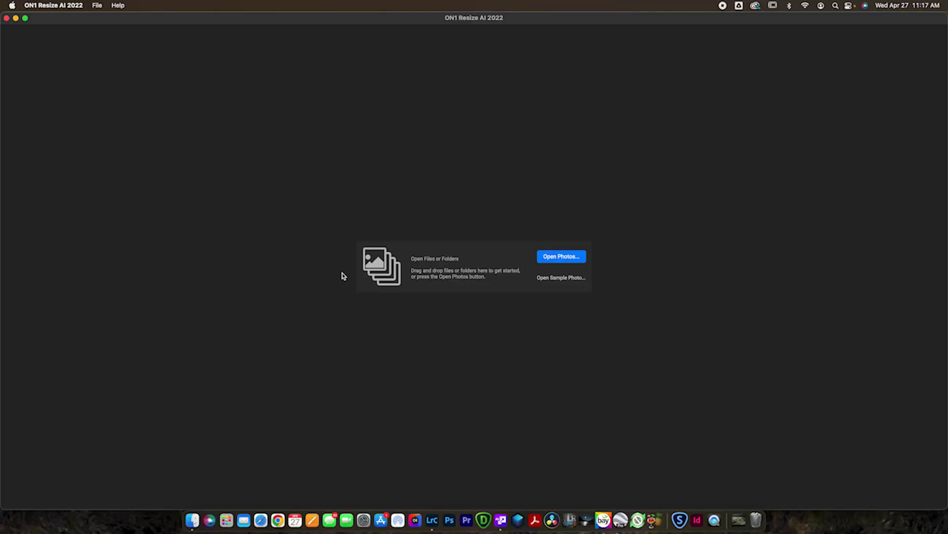
Open IMG_5714-Edit.jpg from the Desktop, expand Photo Size and fit the 5476 × 3633 image in view.
click(560, 257)
click(506, 144)
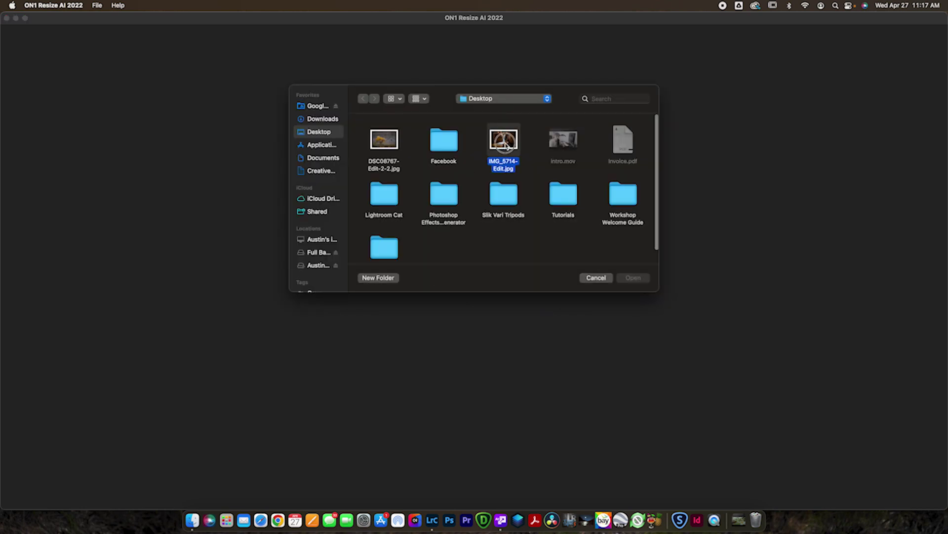
click(634, 278)
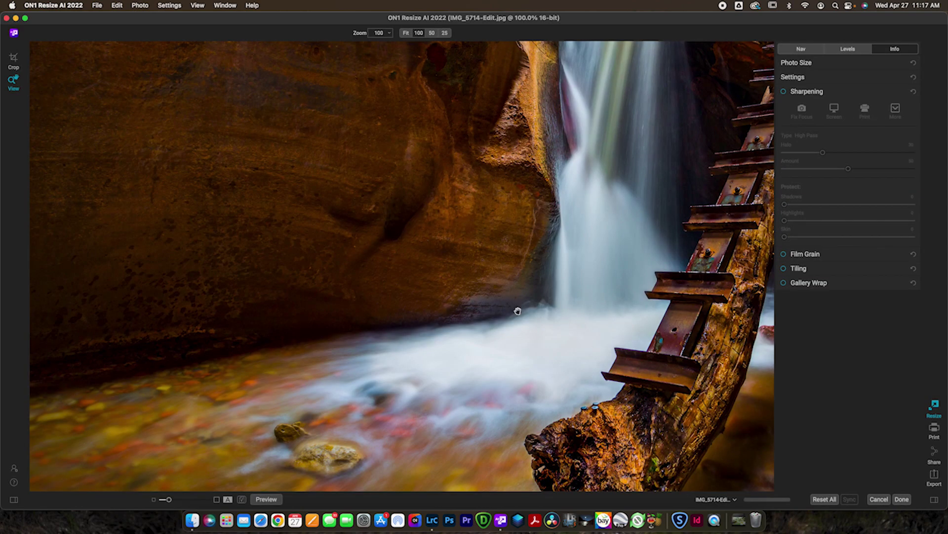
click(798, 63)
click(587, 192)
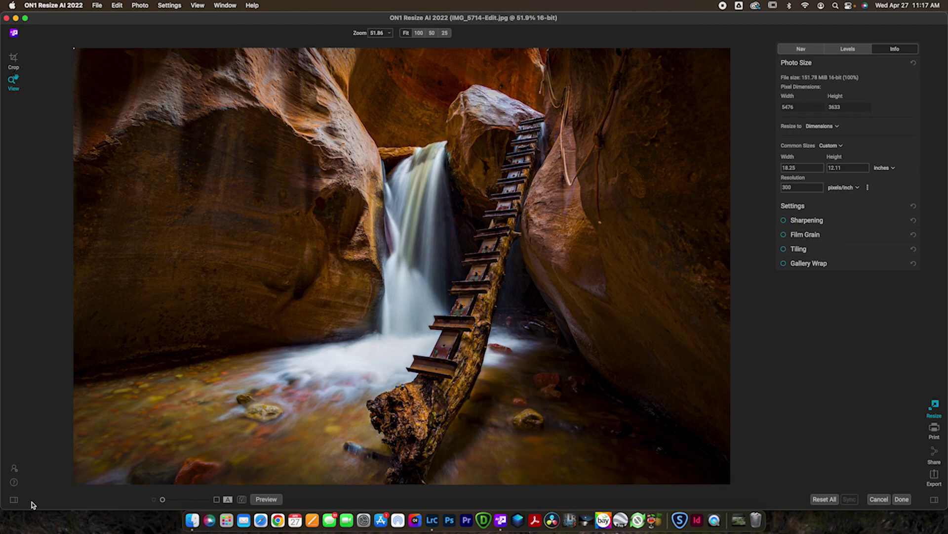
click(14, 499)
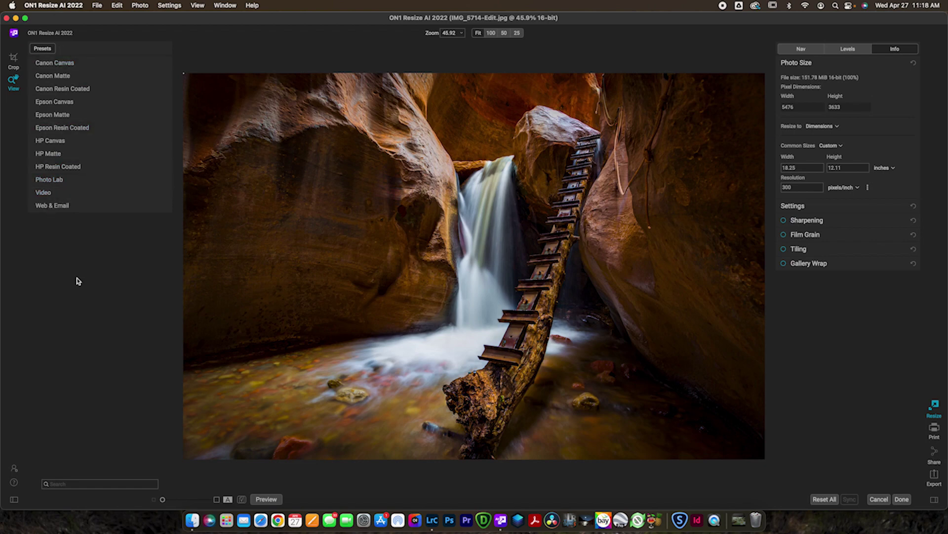
click(15, 501)
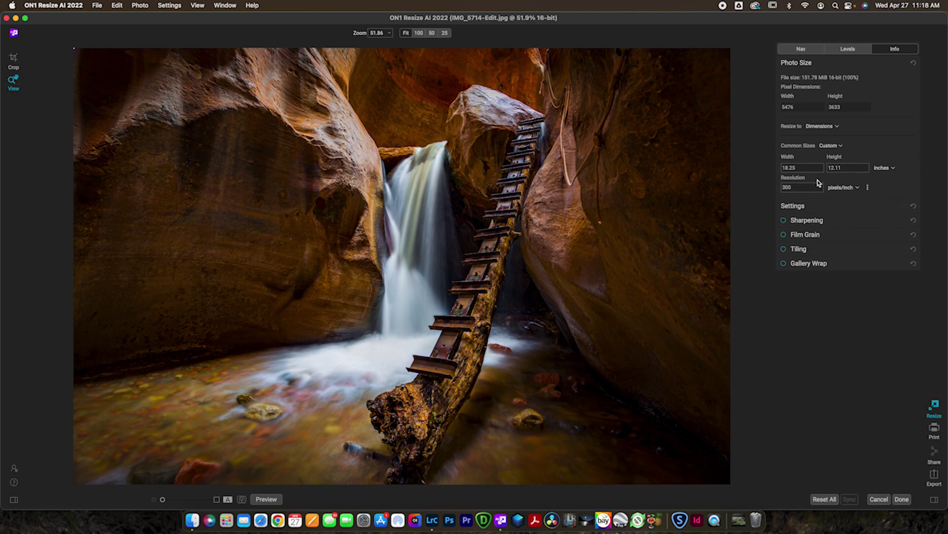
click(838, 127)
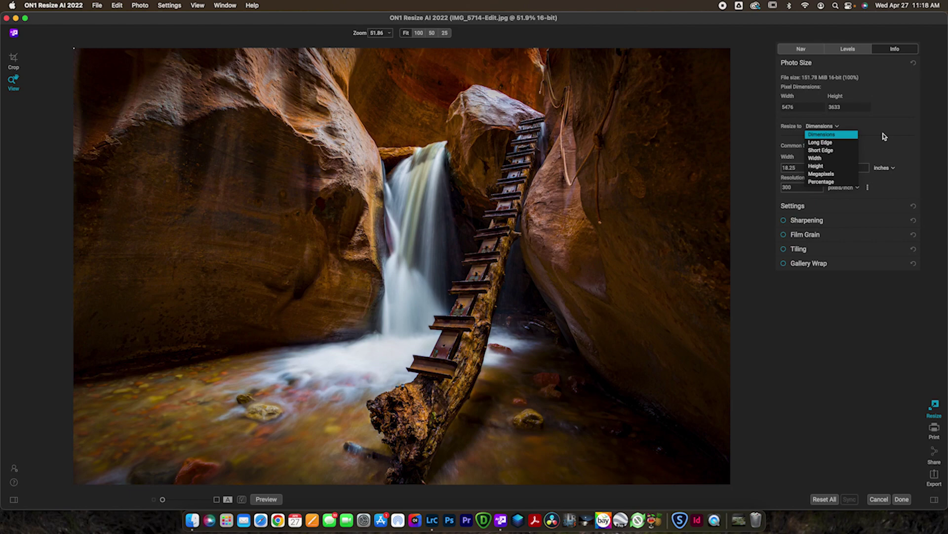
click(840, 142)
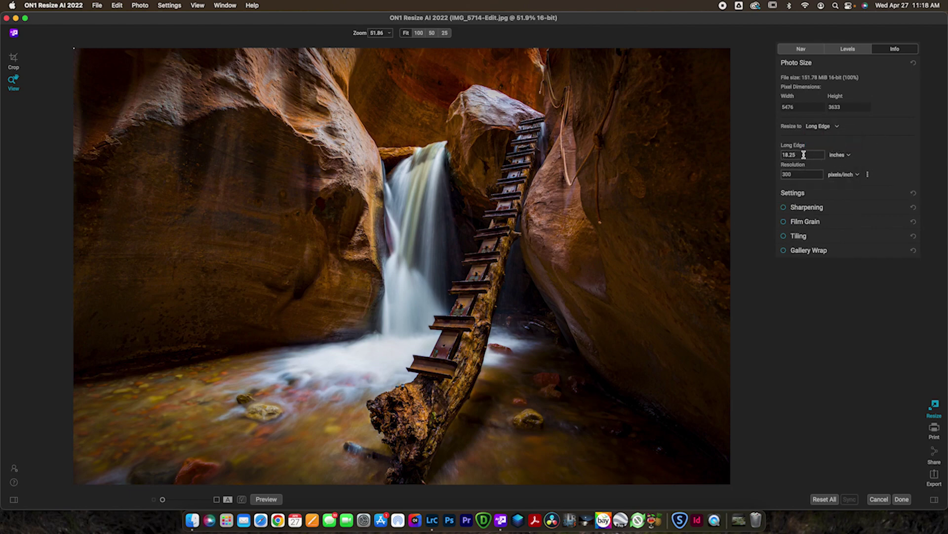
click(848, 156)
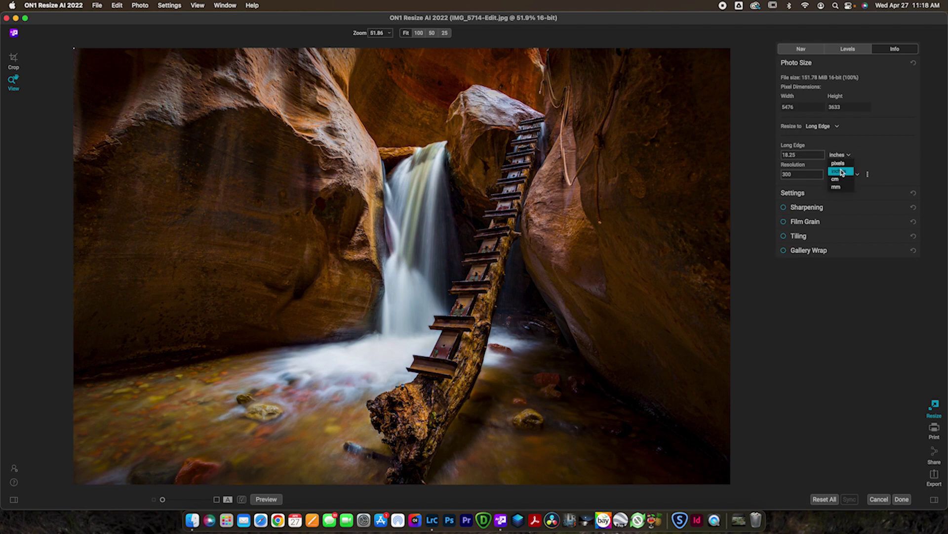
click(867, 164)
click(841, 126)
click(831, 138)
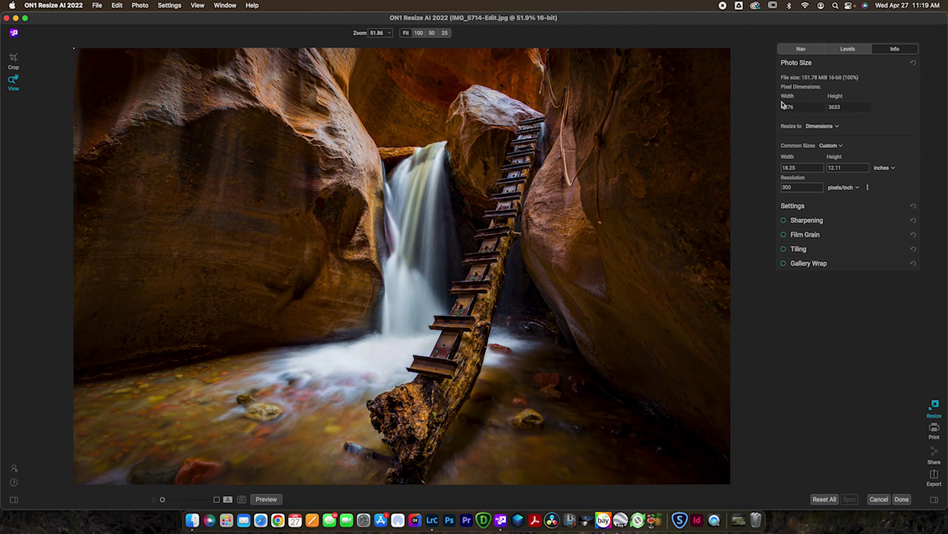
Set the width to 30 inches at 300 pixels/inch (9000 × 5970 px) and view at 100%.
click(804, 167)
text(30)
click(808, 186)
click(803, 168)
click(418, 34)
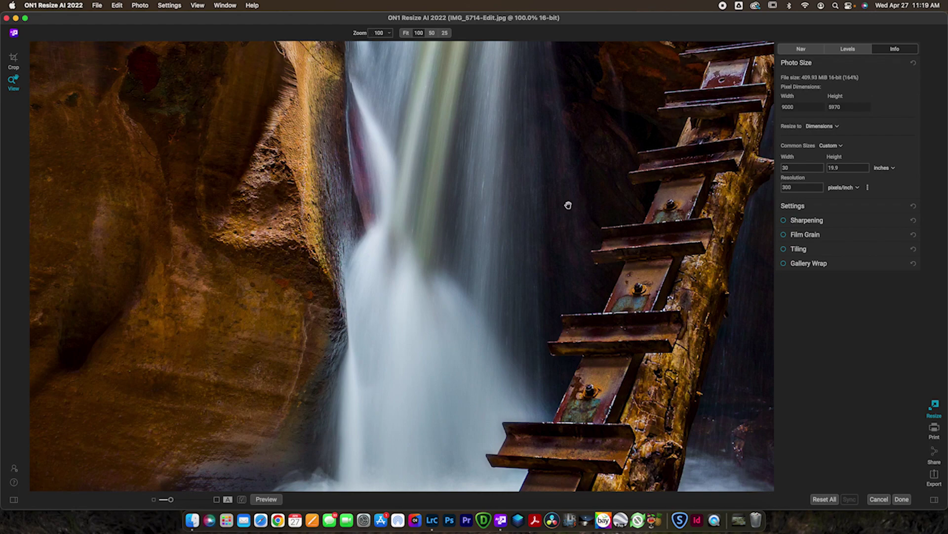
Pan the 100% preview over the ladder and waterfall, then expand the Sharpening settings.
click(361, 364)
drag(361, 365, 526, 293)
drag(278, 312, 627, 153)
drag(534, 298, 394, 169)
drag(447, 285, 423, 218)
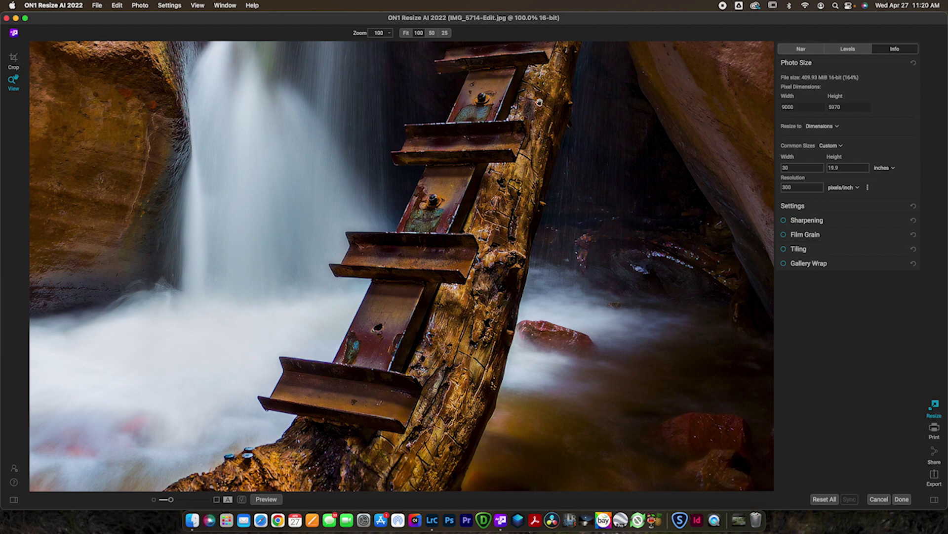
click(818, 223)
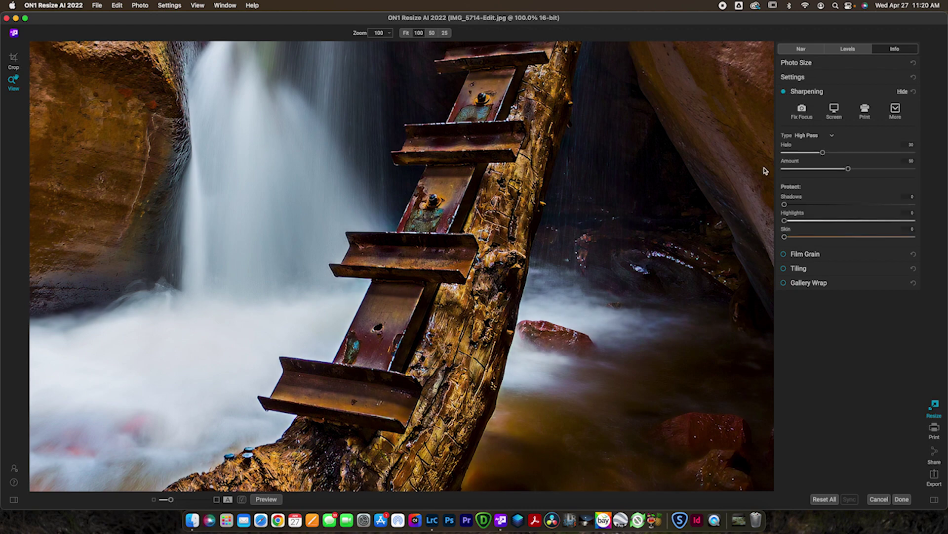
Apply the Print sharpening preset (Progressive, Amount 50, Detail 70) without picking another style.
click(864, 112)
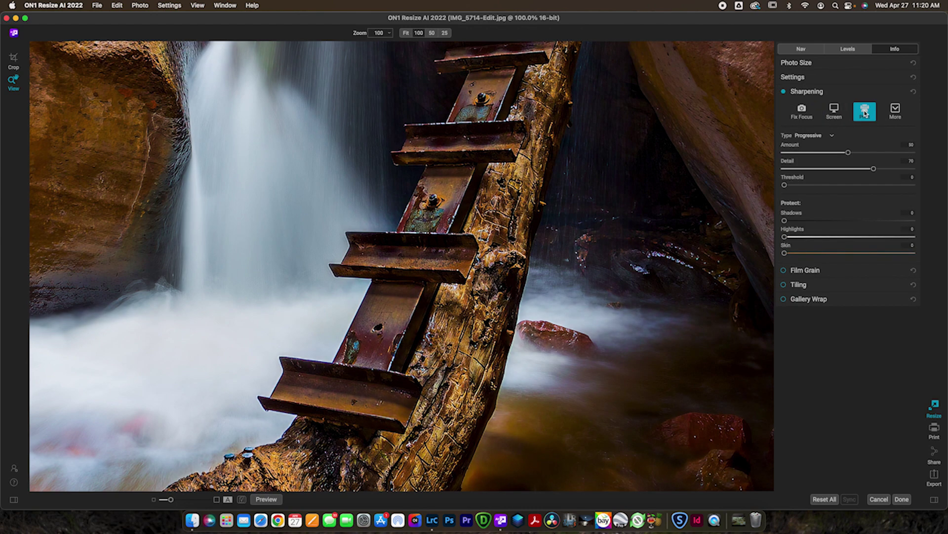
click(892, 117)
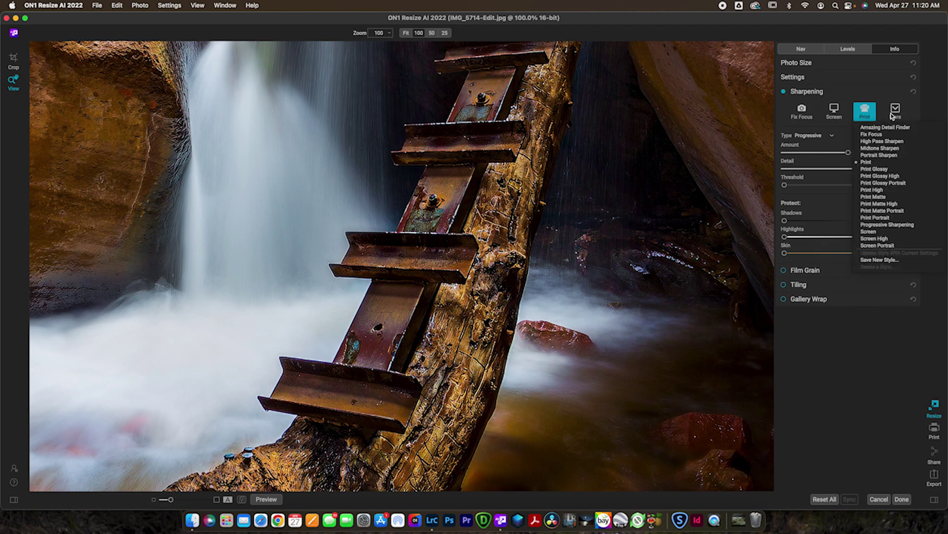
click(884, 366)
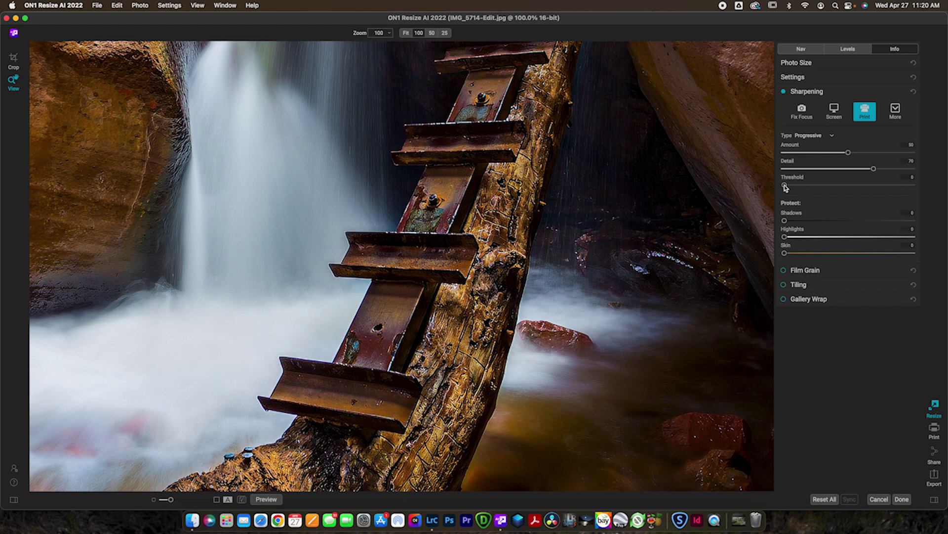
Raise sharpening Threshold to 10 and Detail to 100, and lower the Amount.
drag(785, 188, 805, 186)
drag(874, 169, 935, 173)
drag(405, 185, 527, 271)
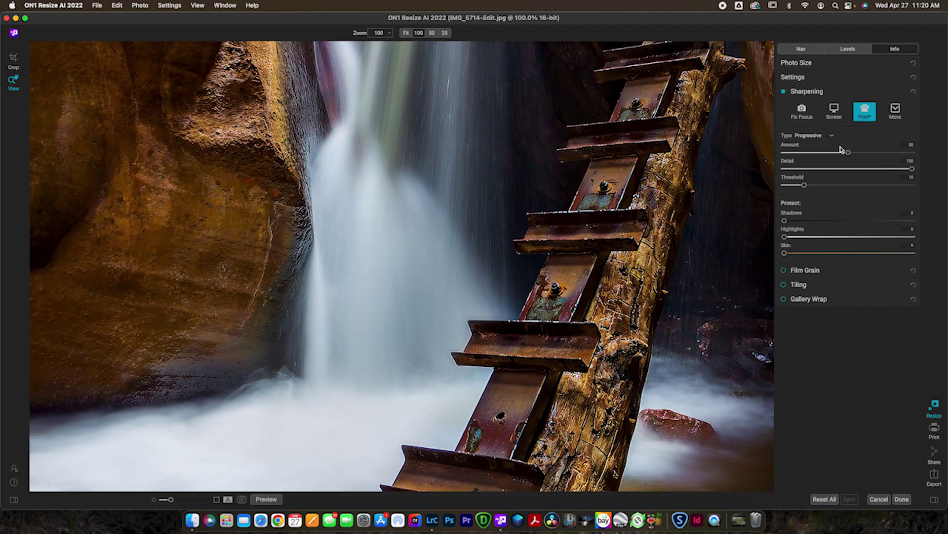
mouse_move(827, 157)
mouse_down()
mouse_move(787, 153)
mouse_move(915, 161)
mouse_move(816, 160)
mouse_up()
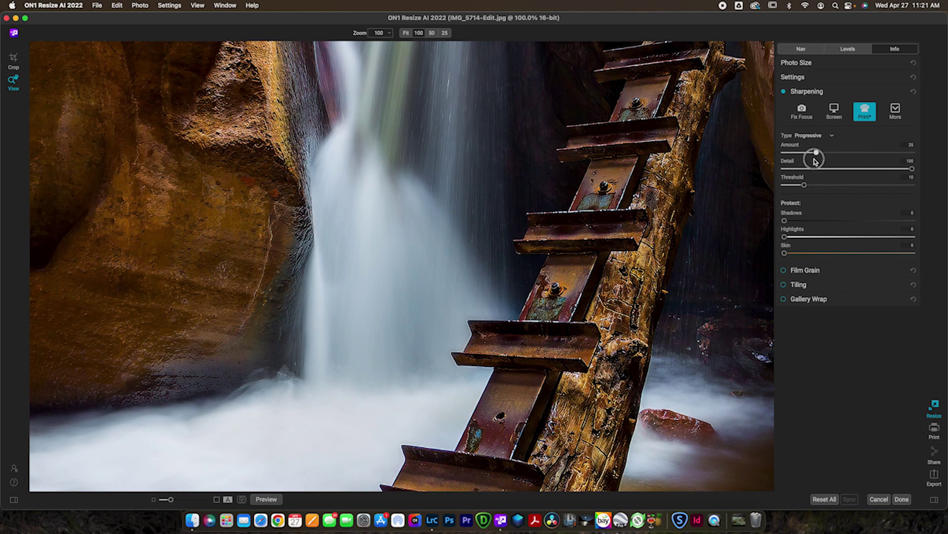
Compare sharpening on and off, set Amount to 28, and protect shadows and highlights at 10.
click(784, 91)
click(784, 91)
click(784, 91)
click(784, 91)
drag(818, 154, 821, 153)
drag(500, 120, 493, 356)
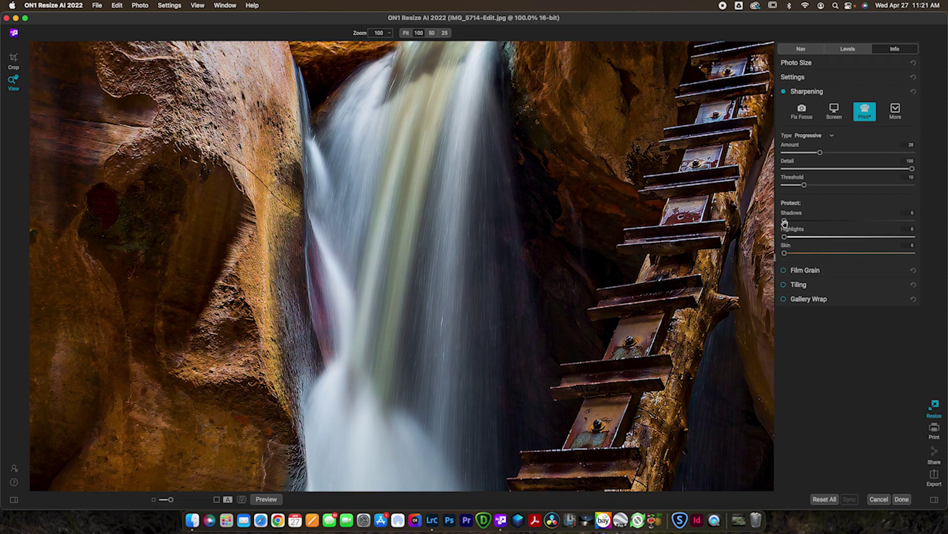
drag(784, 221, 818, 253)
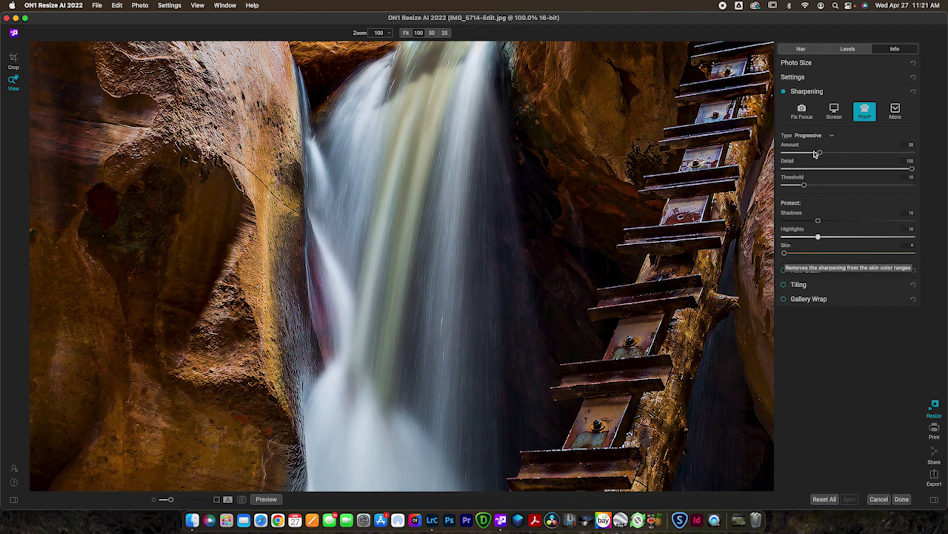
Set the Resize AI Smoothness to 37 while checking canyon and ladder detail, then zoom out.
click(798, 78)
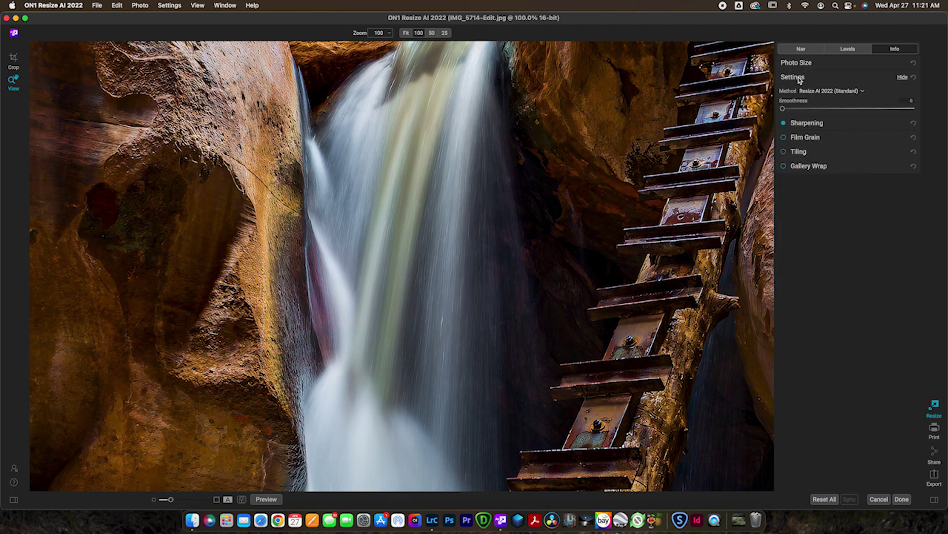
drag(650, 159, 591, 277)
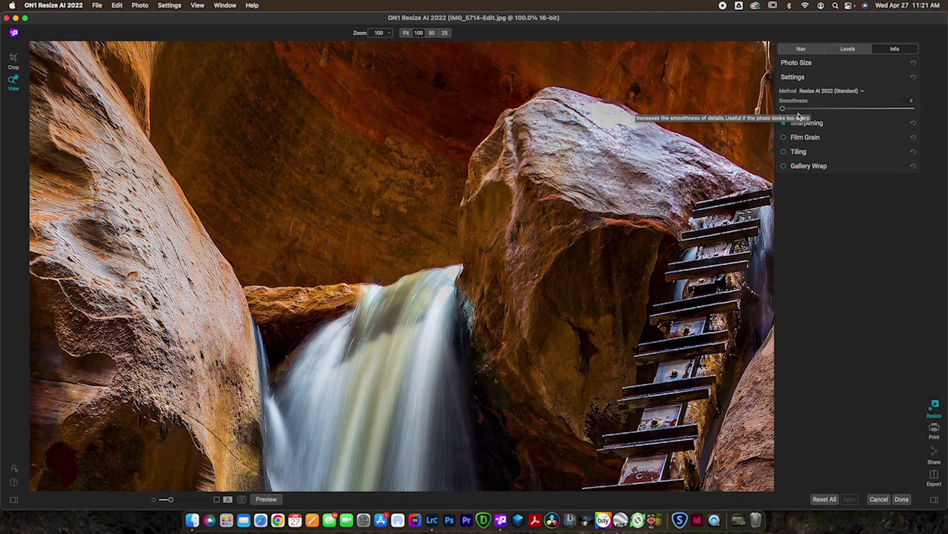
drag(782, 110, 919, 112)
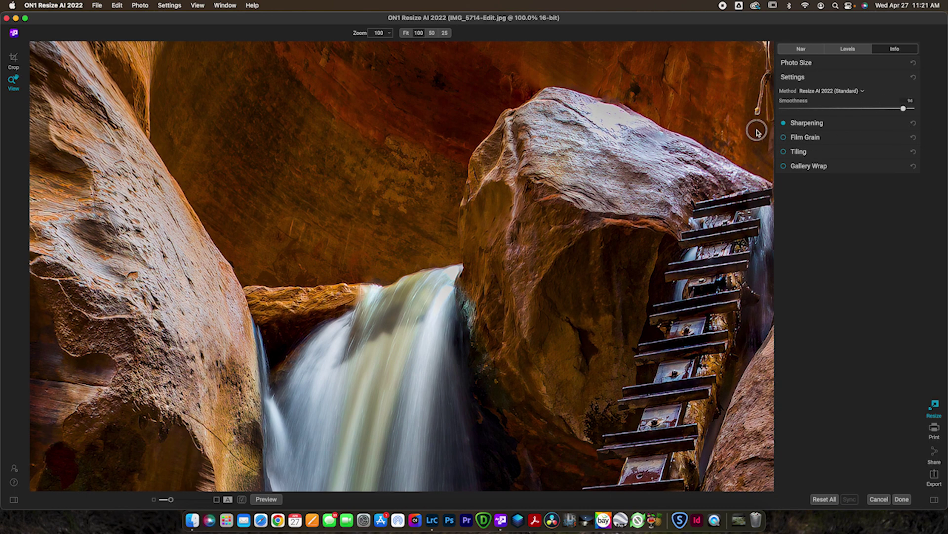
drag(912, 108, 851, 108)
drag(656, 204, 420, 128)
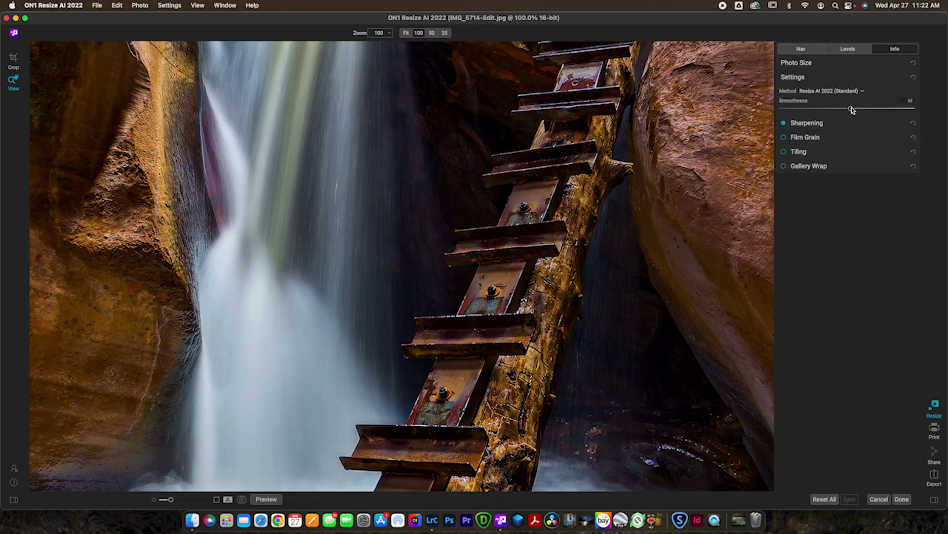
drag(851, 108, 831, 112)
drag(508, 158, 474, 100)
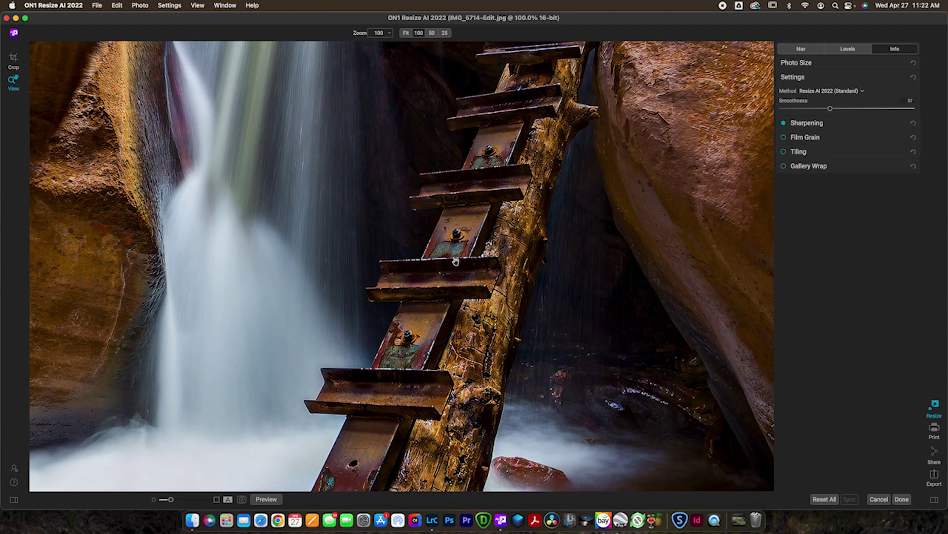
scroll(456, 261, down, 6)
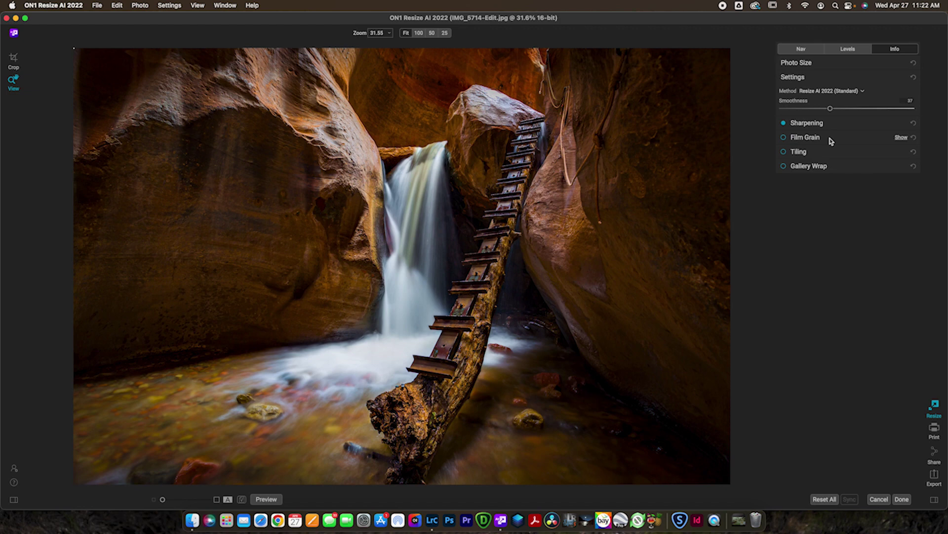
Enable Film Grain, try the Moderate, Strong and Subtle presets, settle on Strong, then disable it.
click(830, 139)
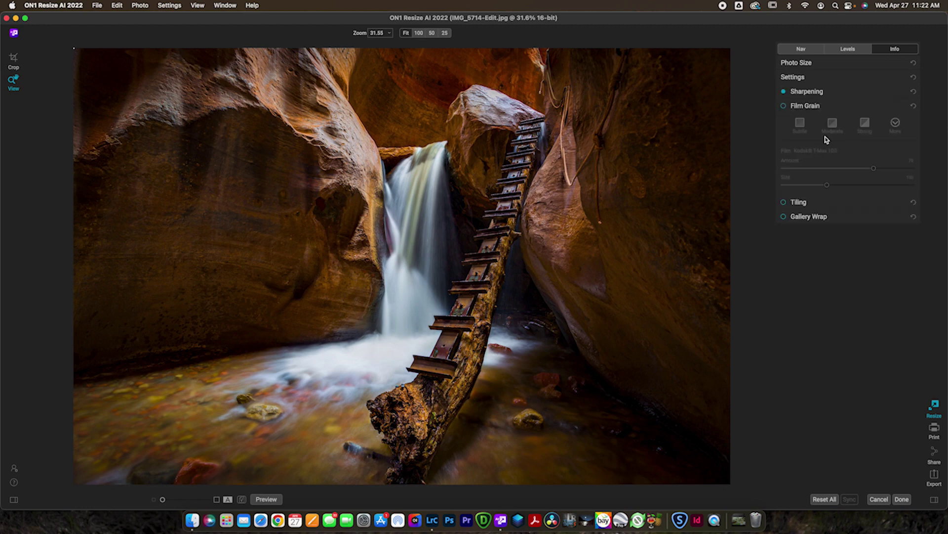
click(783, 107)
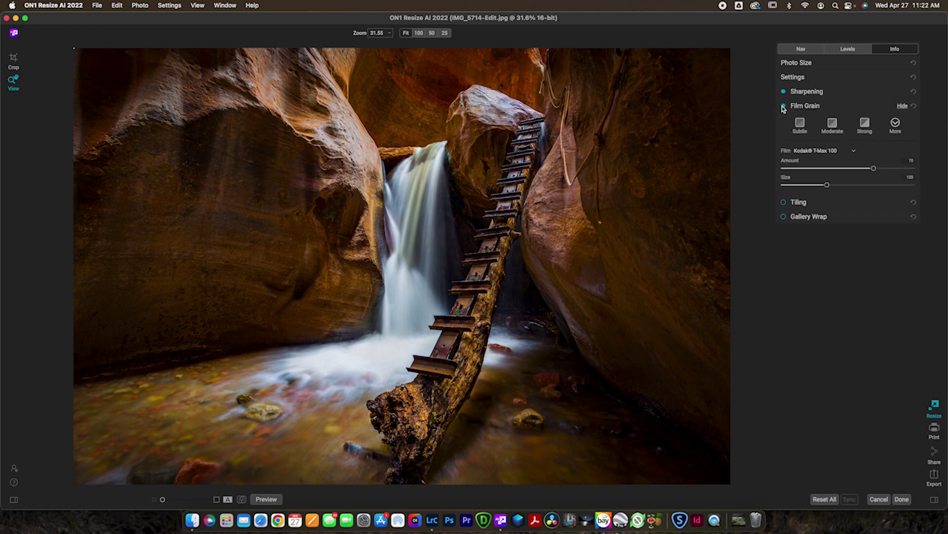
click(832, 126)
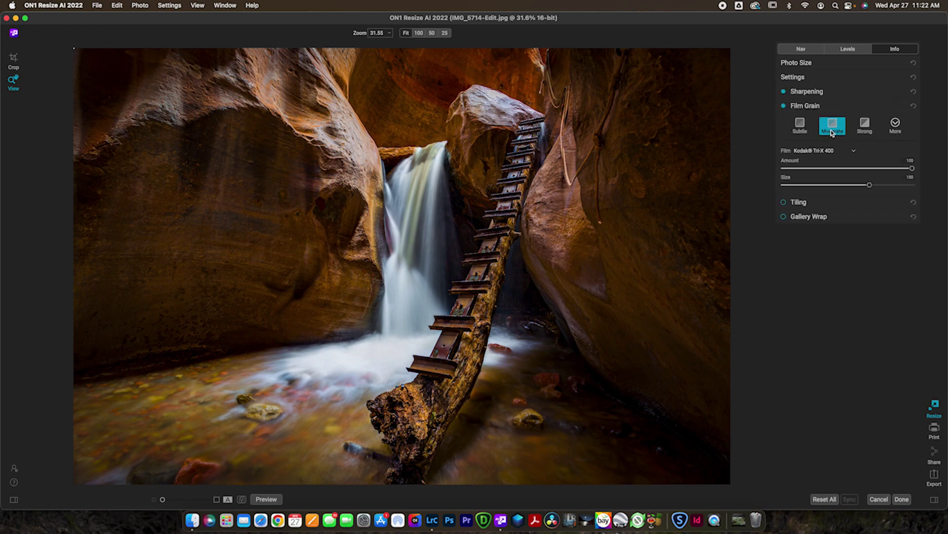
click(865, 128)
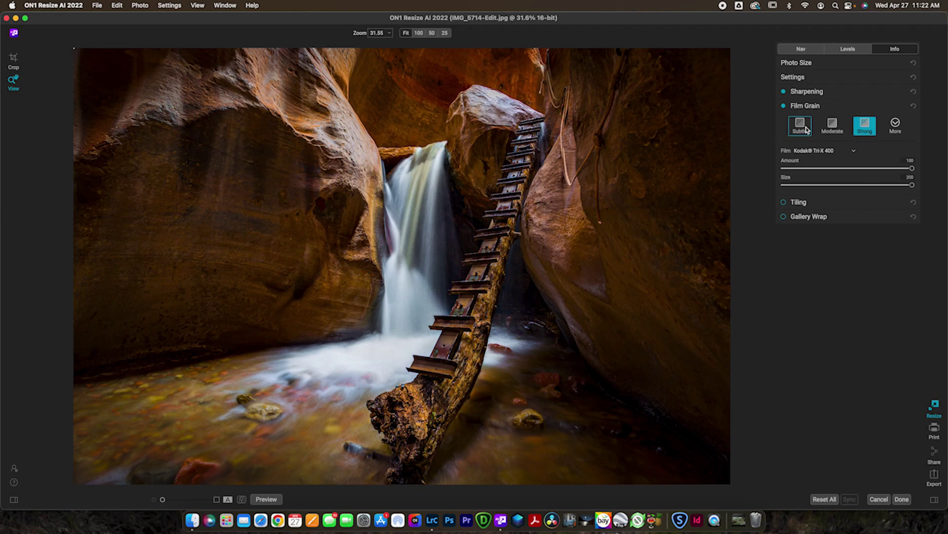
click(801, 126)
click(860, 127)
click(783, 105)
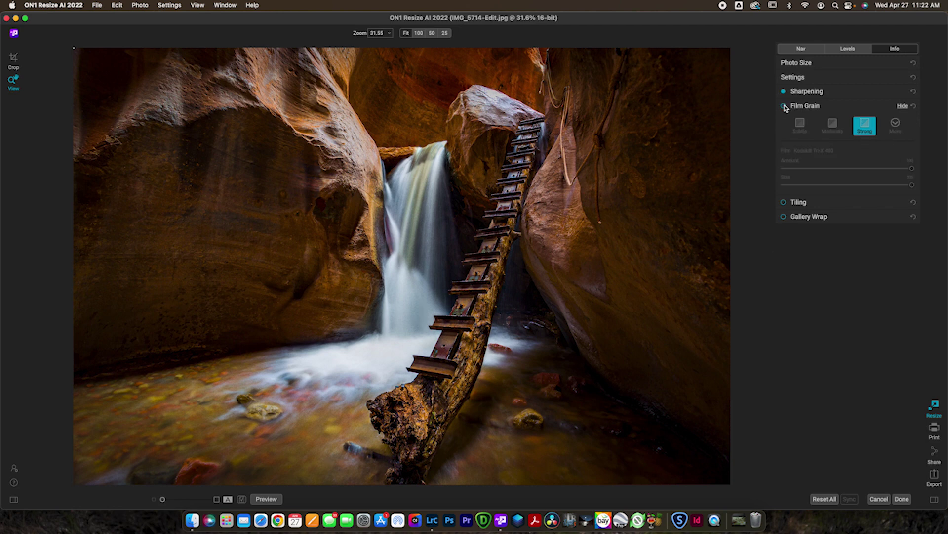
Switch Gallery Wrap on to preview its Reflect wrap edges, then switch it off again.
click(804, 203)
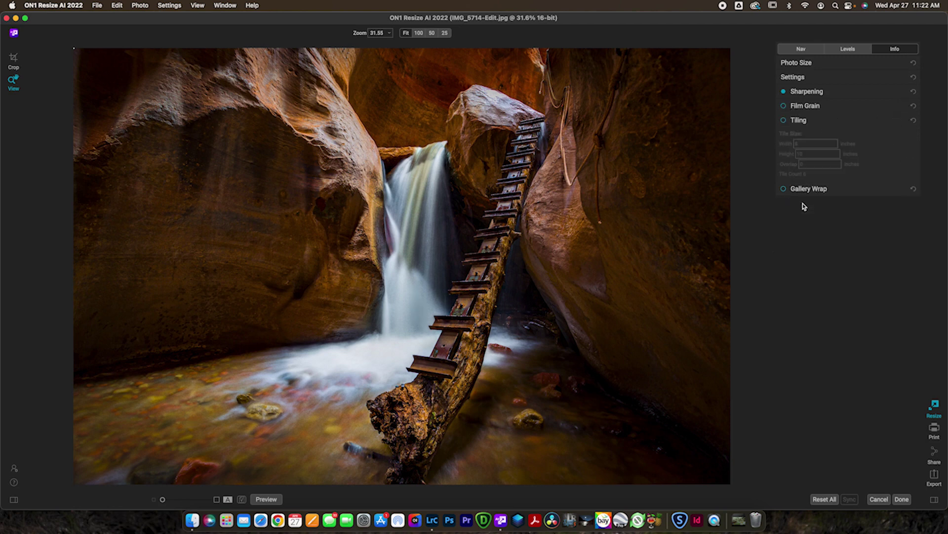
click(798, 121)
click(815, 136)
click(784, 134)
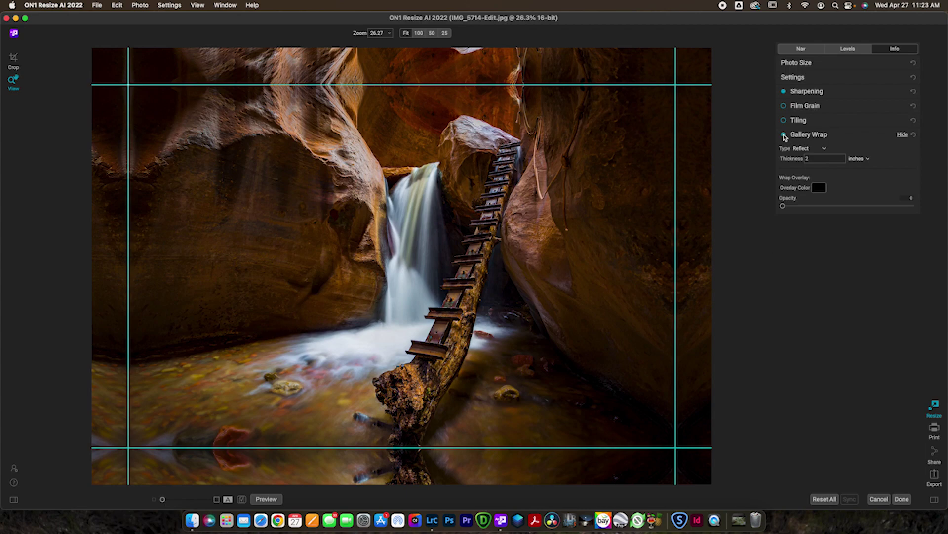
click(784, 135)
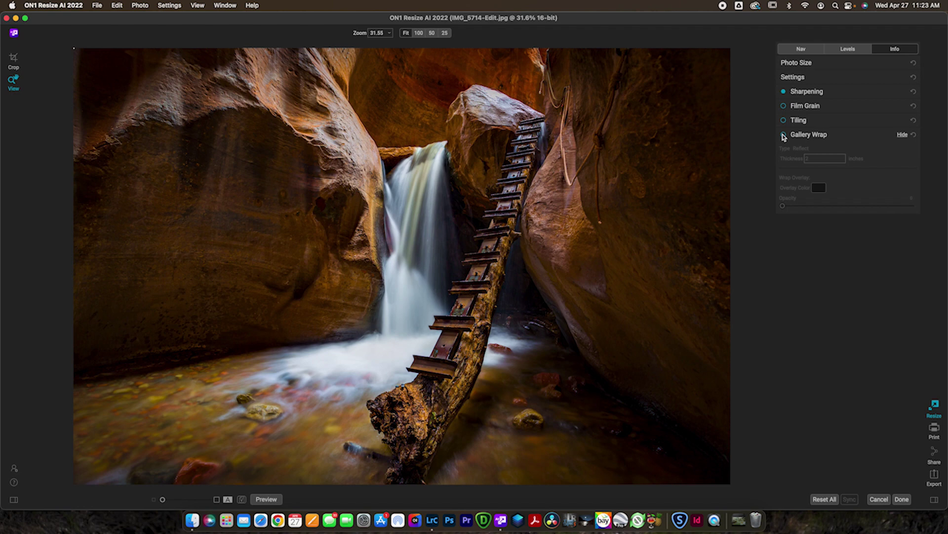
Expand Photo Size and keep inches as the unit for the 30 × 19.9 in output.
click(800, 67)
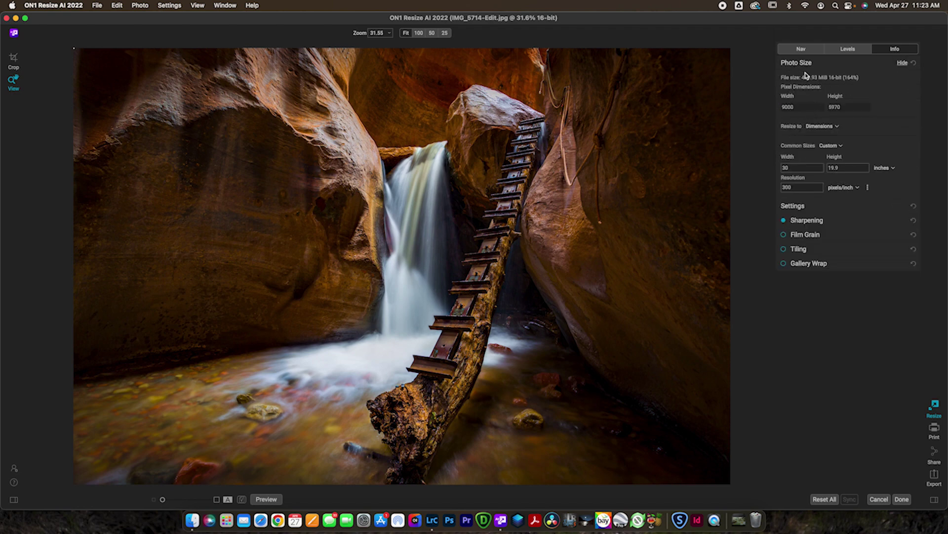
click(892, 169)
click(913, 168)
Open the Export dialog and review the 16-bit Photoshop, Adobe RGB (1998) export options.
click(936, 477)
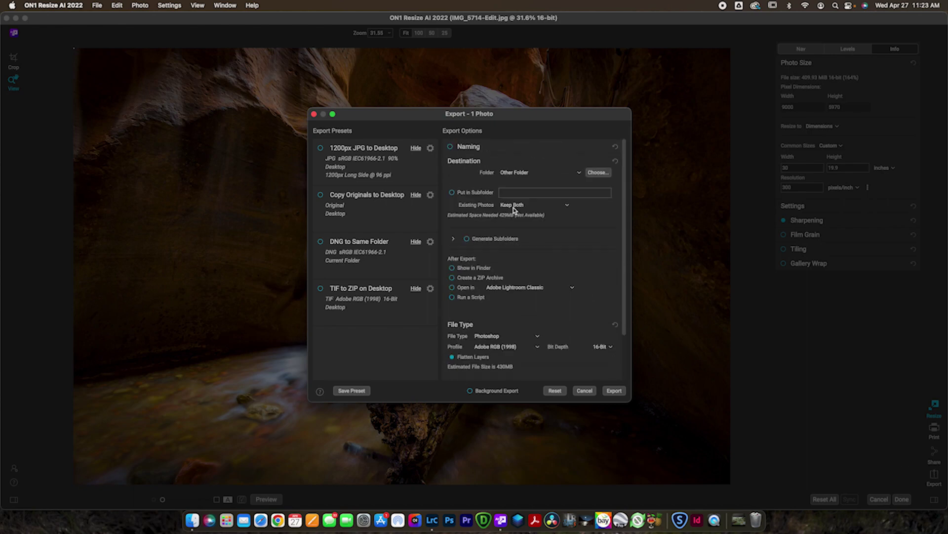
scroll(494, 216, down, 3)
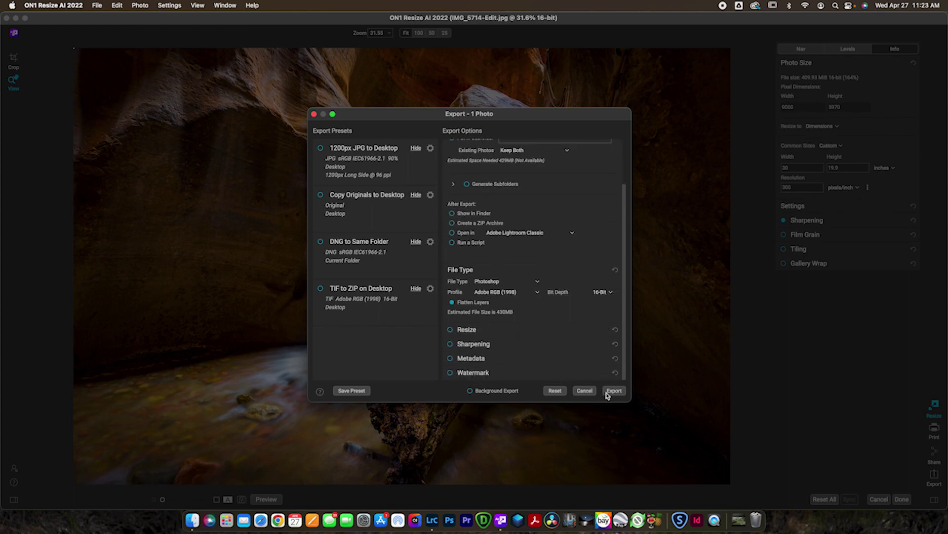
scroll(535, 332, up, 3)
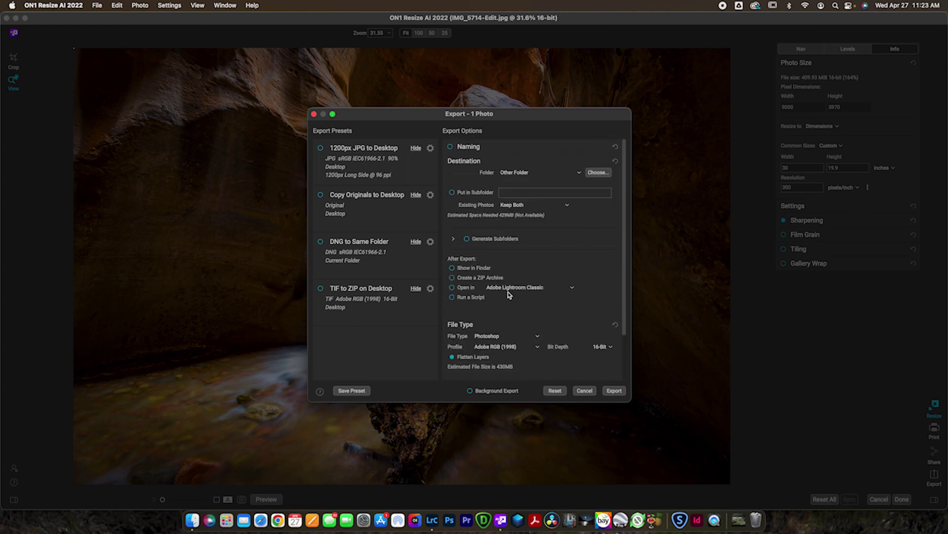
scroll(509, 295, down, 3)
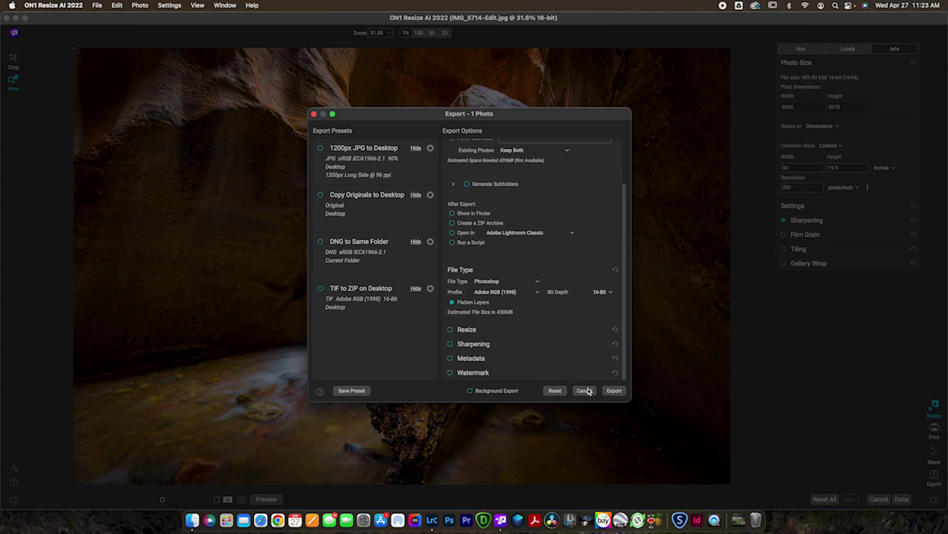